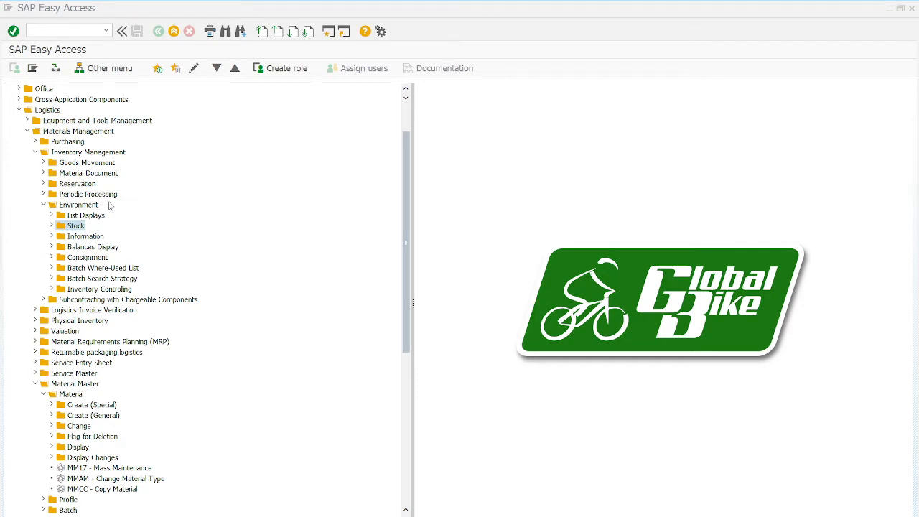
Open the ME41 transaction for creating a request for quotation from the Materials Management purchasing folders.
click(44, 205)
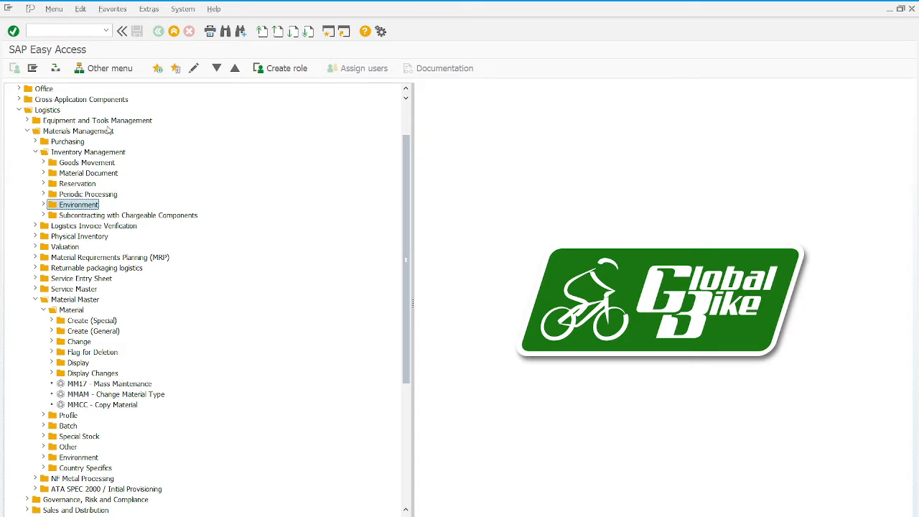
click(50, 111)
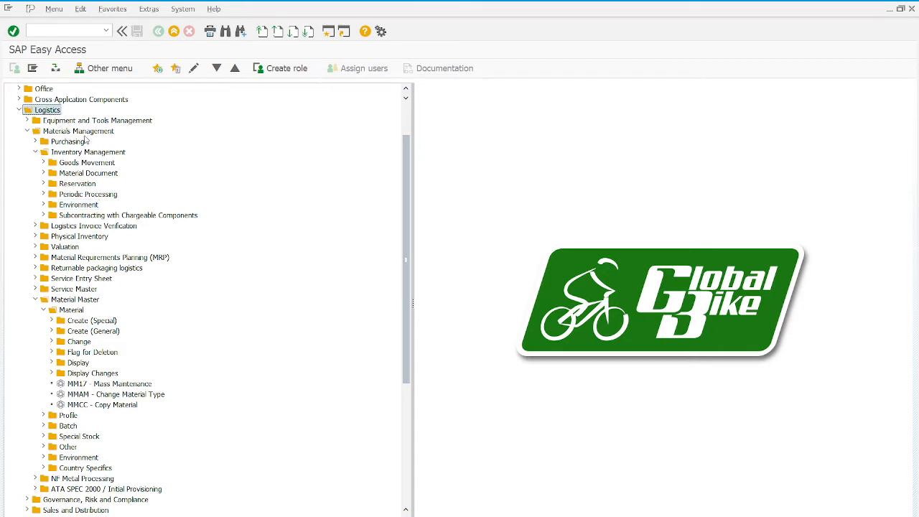
click(77, 131)
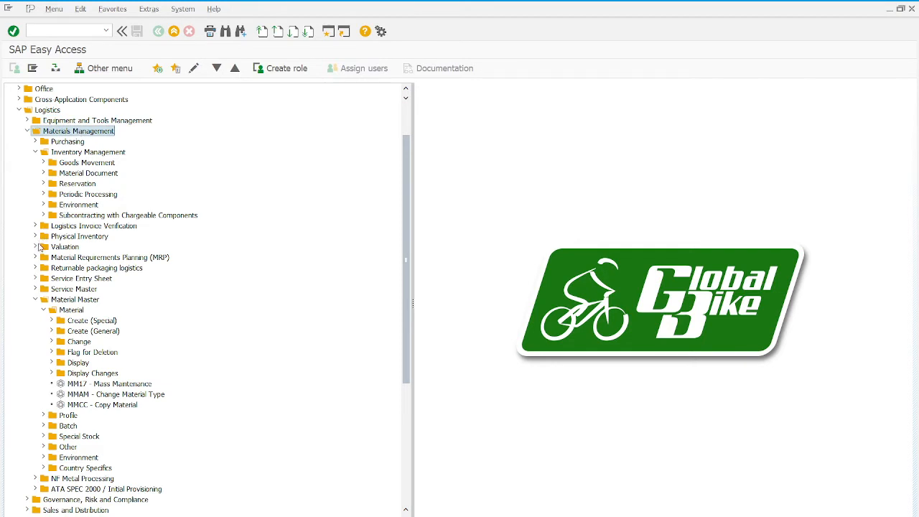
click(34, 143)
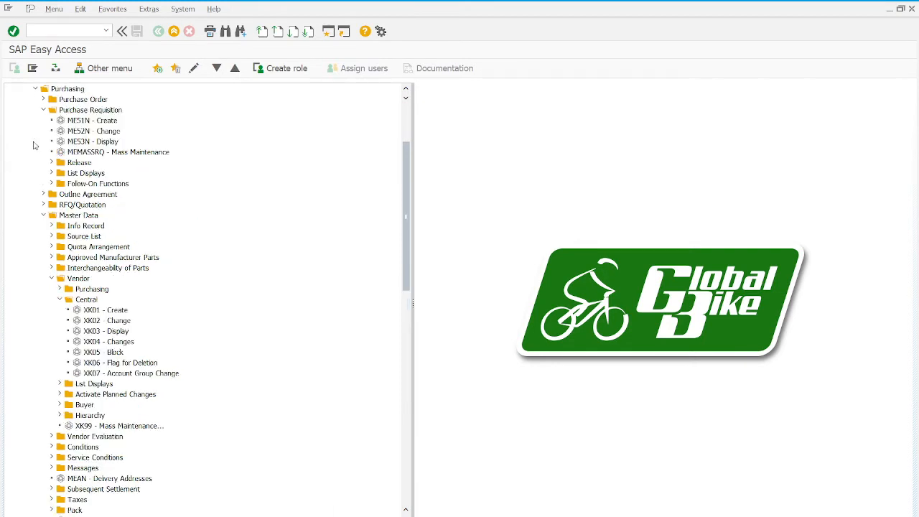
click(75, 91)
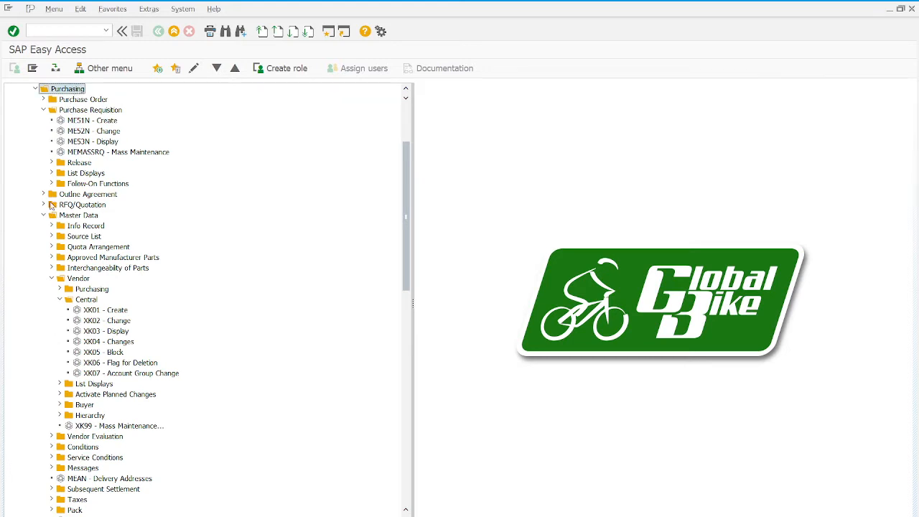
click(44, 206)
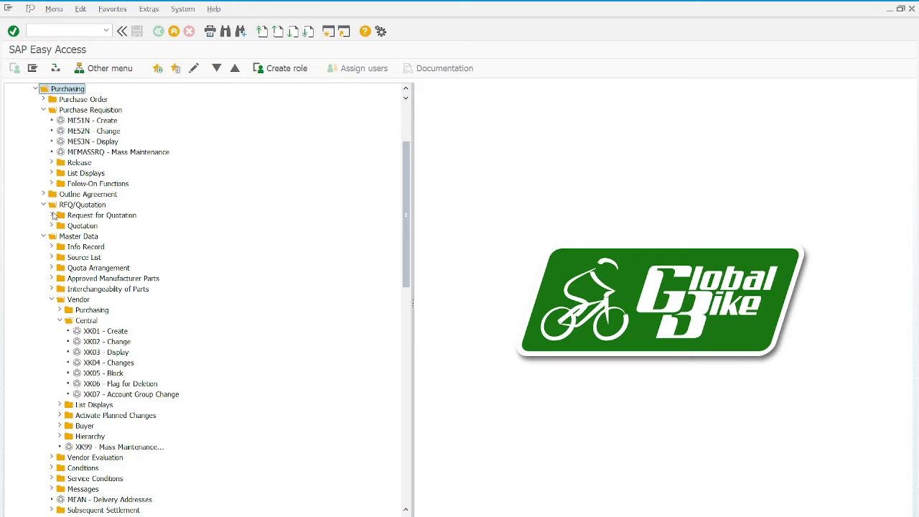
click(52, 215)
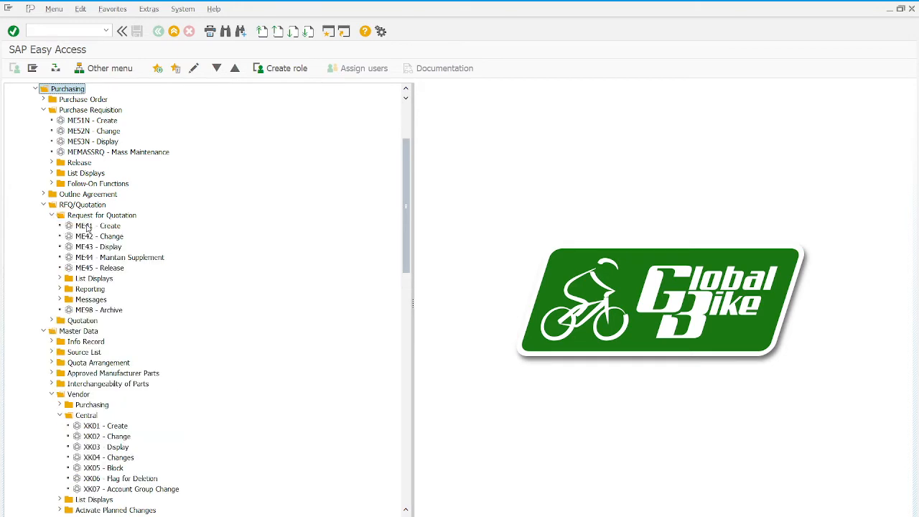
click(87, 228)
double_click(87, 227)
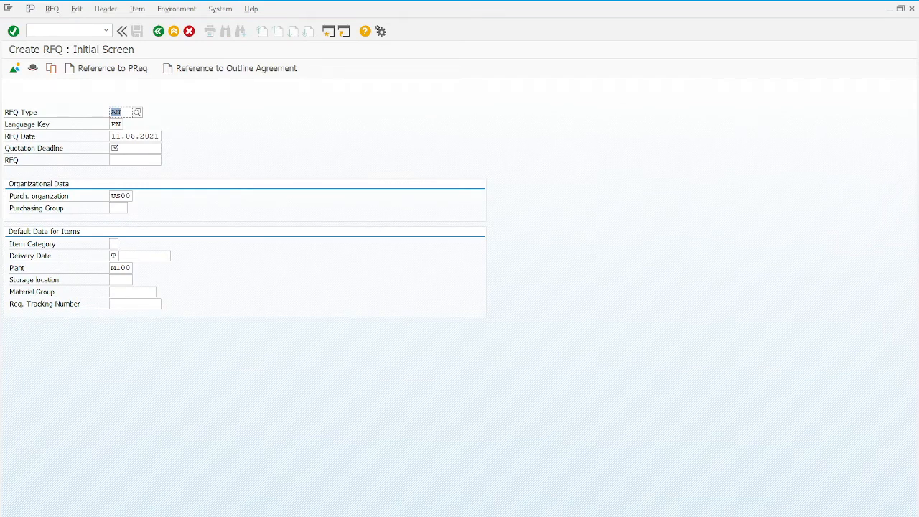
Set the quotation deadline of the RFQ to 01.07.2021, keeping RFQ type AN.
click(122, 112)
click(147, 148)
click(165, 149)
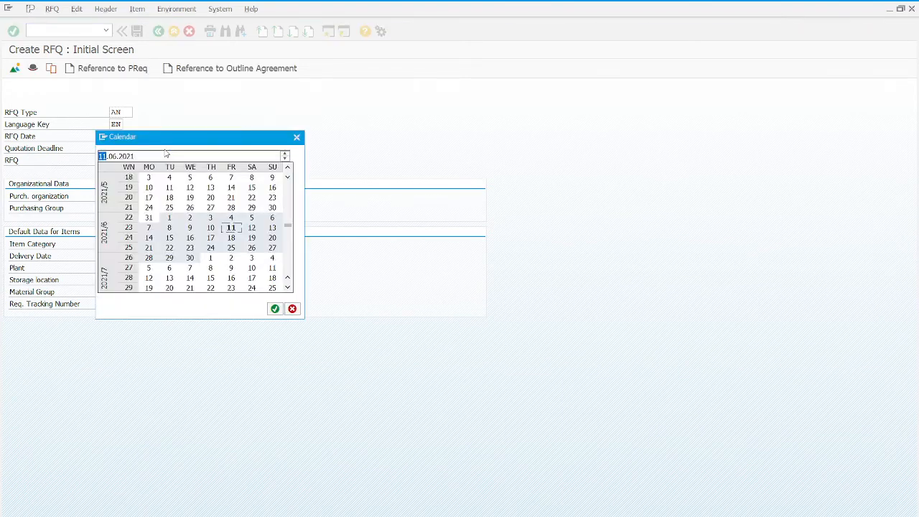
drag(165, 141, 314, 102)
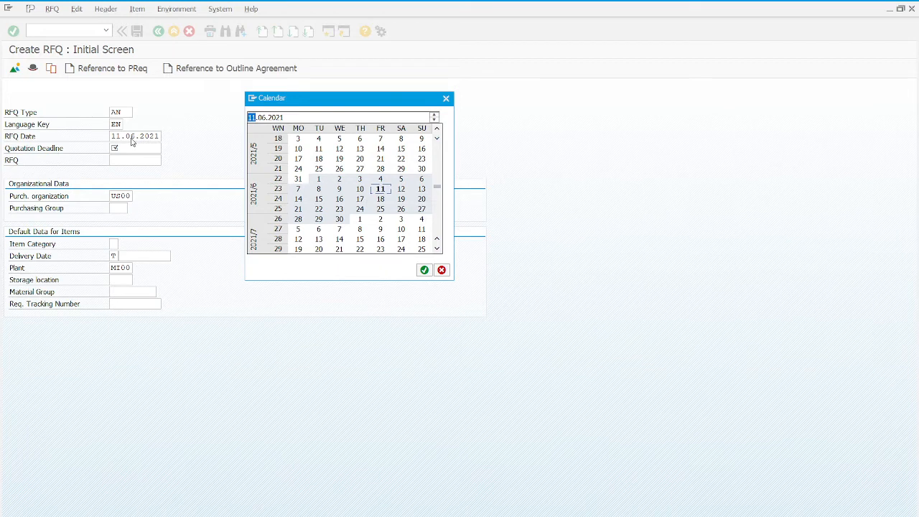
double_click(358, 220)
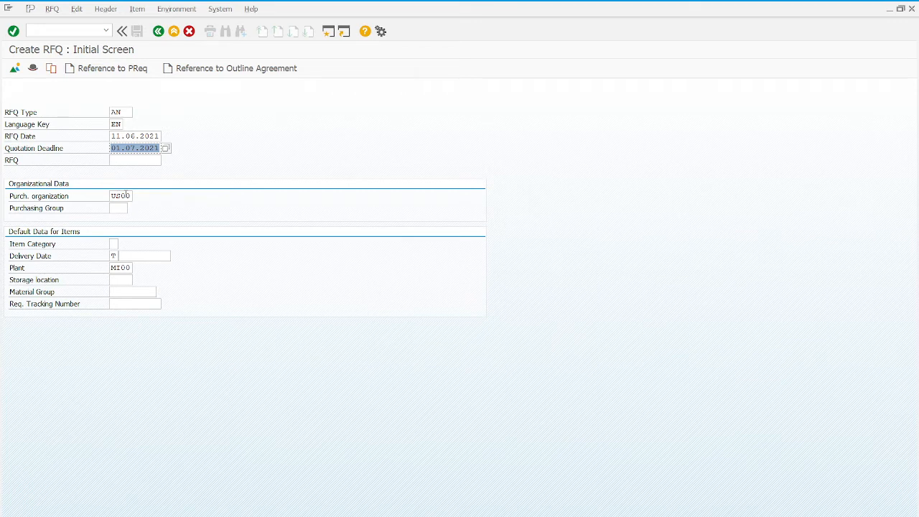
Enter purchasing group N00 in the organizational data, keeping purchasing organization US00 and plant MI00.
click(126, 196)
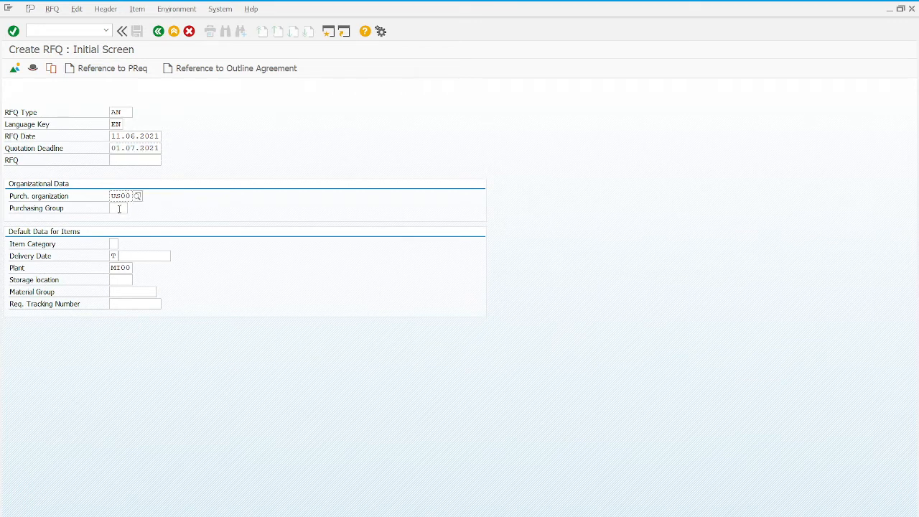
click(119, 209)
text(N00)
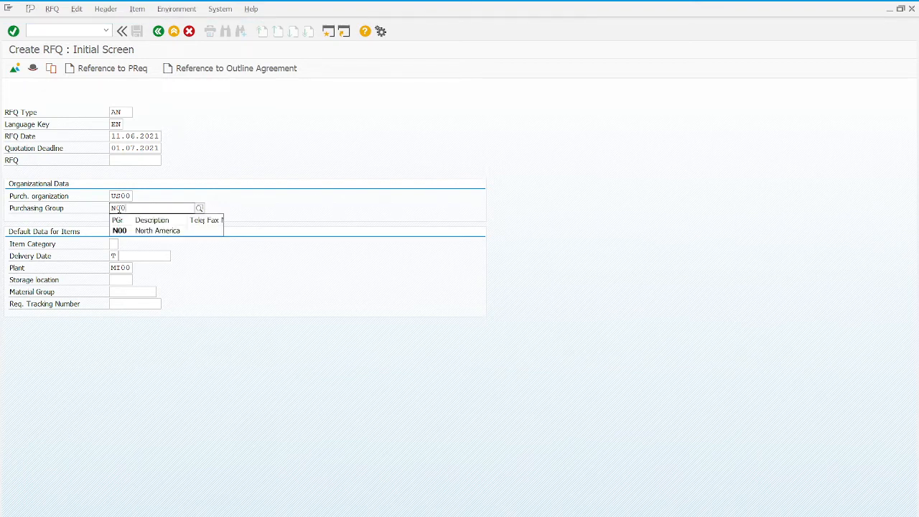
click(335, 261)
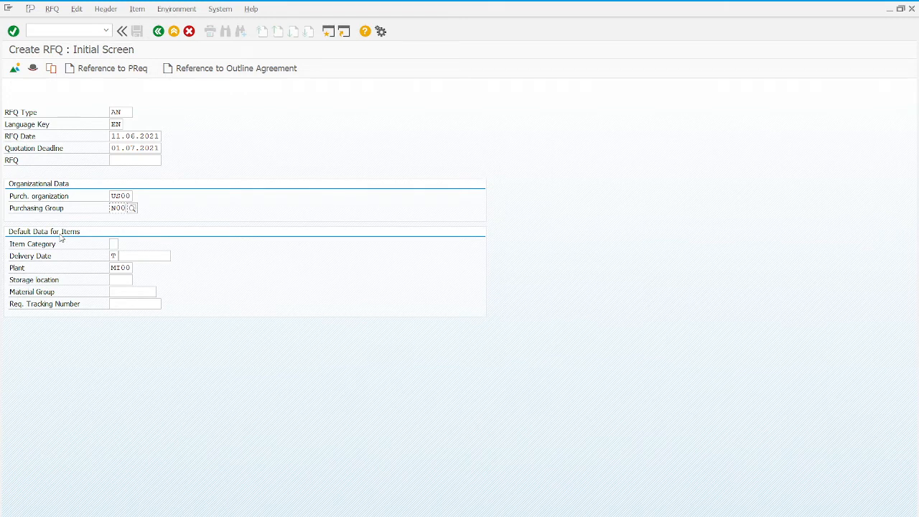
click(123, 268)
click(115, 256)
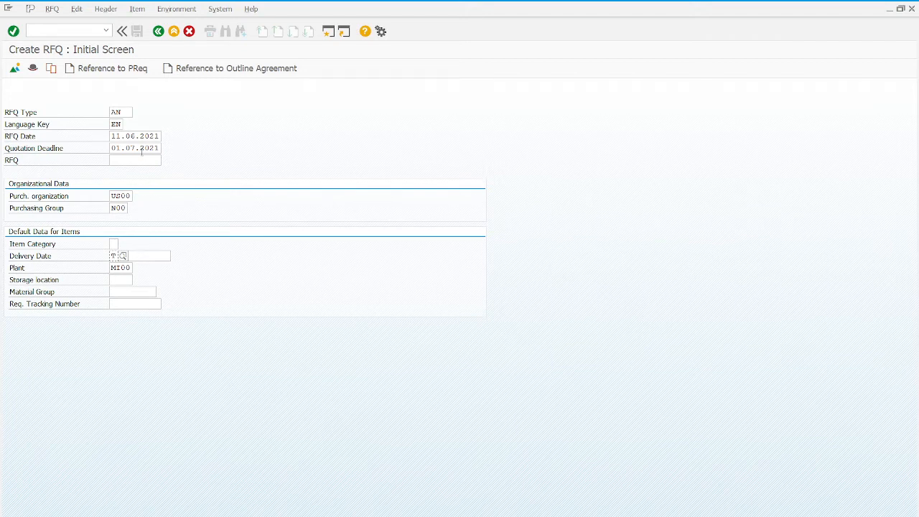
Reference the RFQ to the existing purchase requisition found by material CHLO11005 and plant MI00.
click(129, 74)
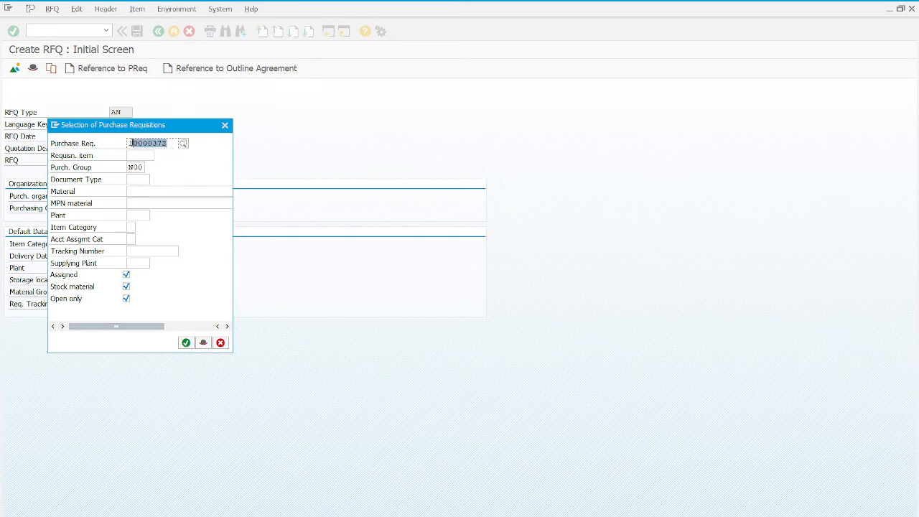
click(183, 144)
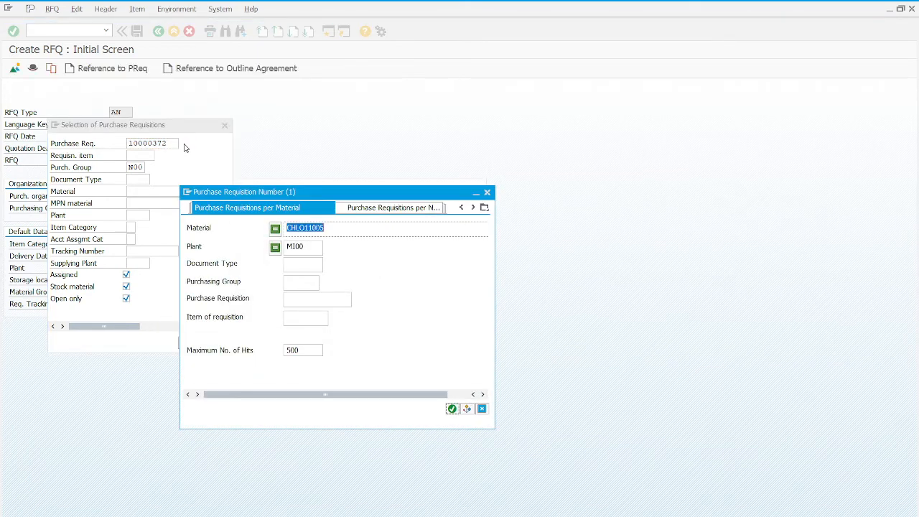
click(333, 230)
click(327, 247)
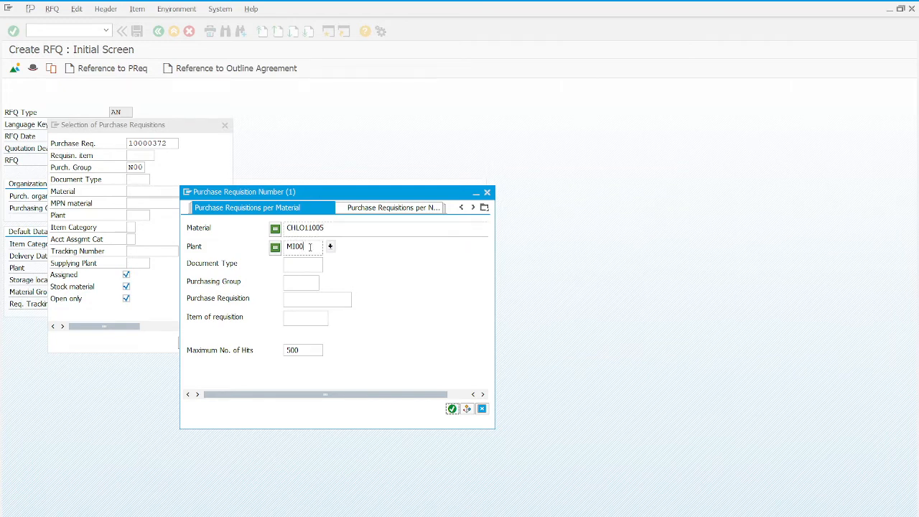
click(452, 409)
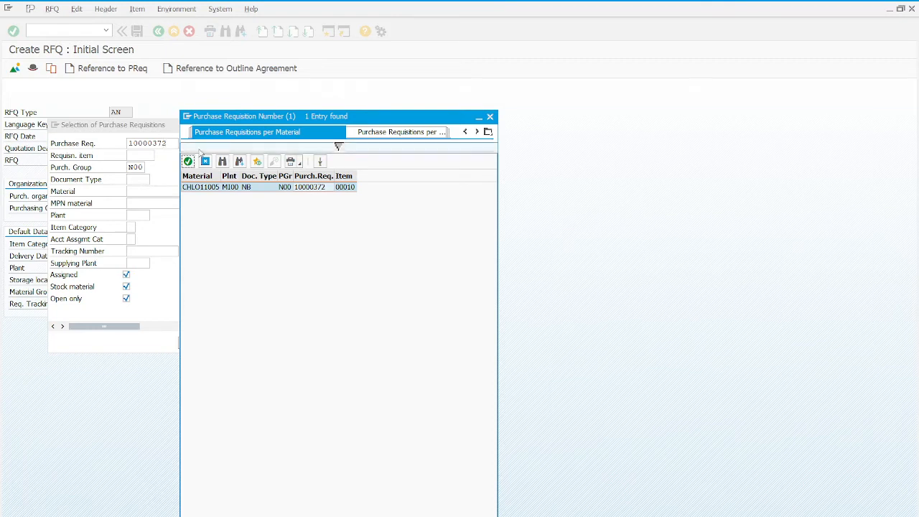
double_click(300, 188)
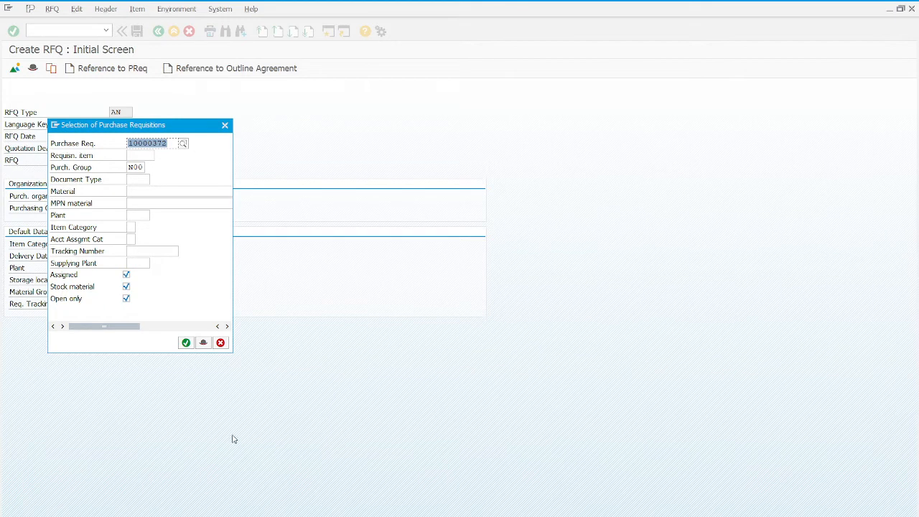
click(186, 343)
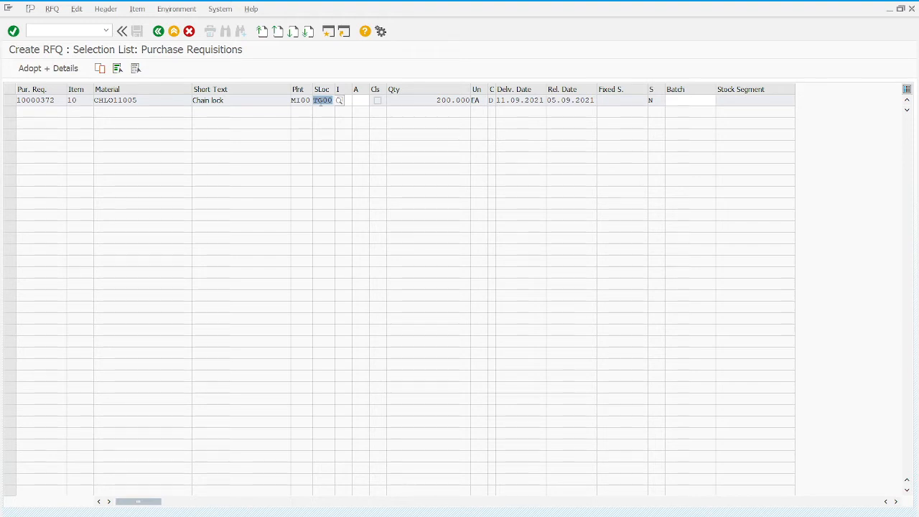
Select the Chain lock requisition item in the selection list and adopt it into the RFQ.
click(318, 101)
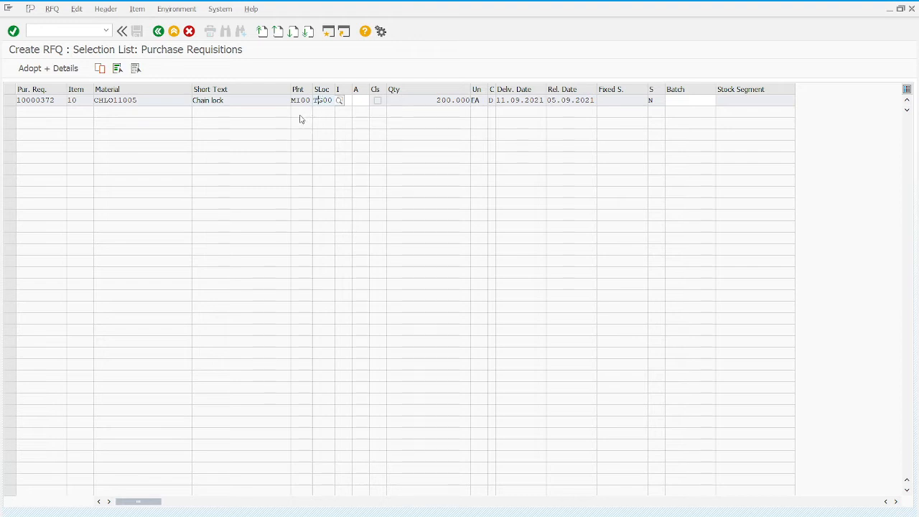
click(101, 69)
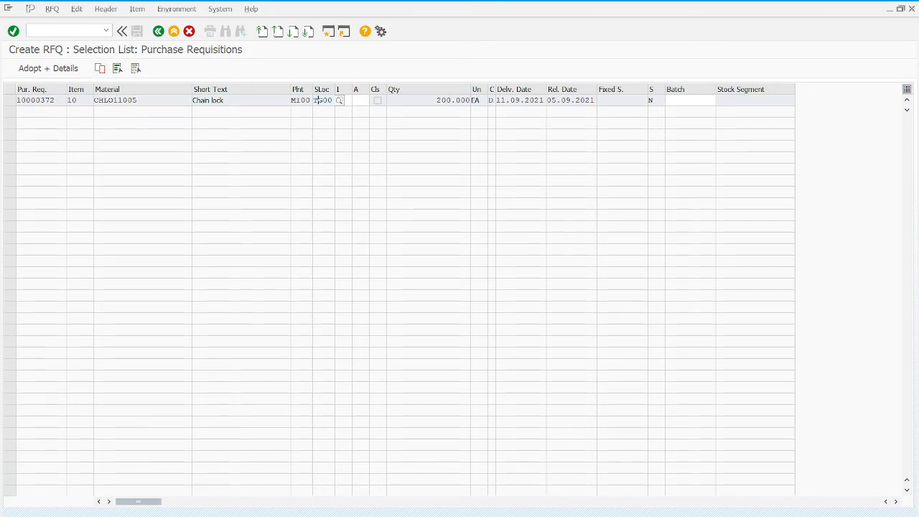
click(117, 69)
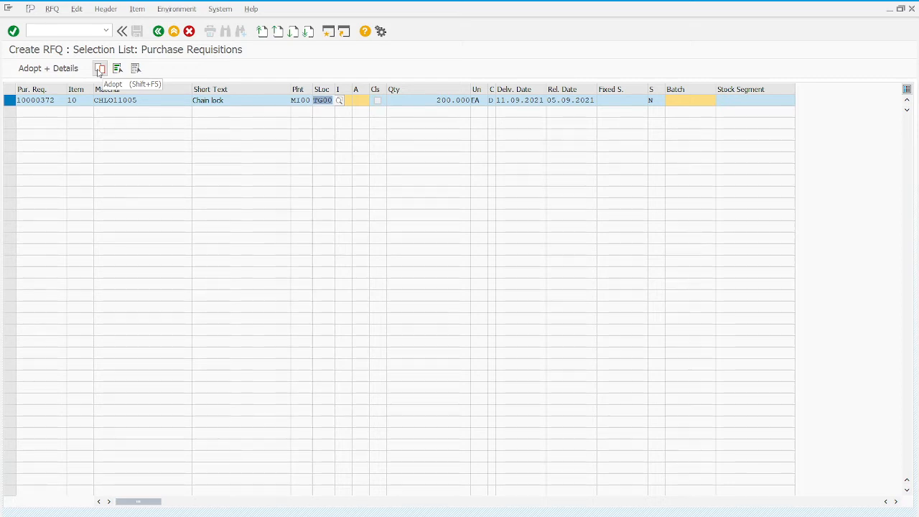
click(99, 69)
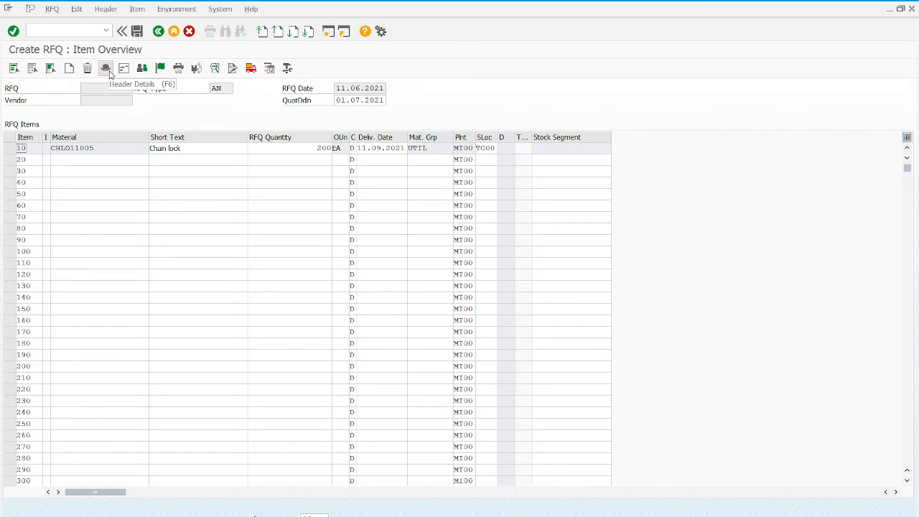
Enter RFQ11005 as the collective number in the RFQ header data and return to the item overview.
click(108, 70)
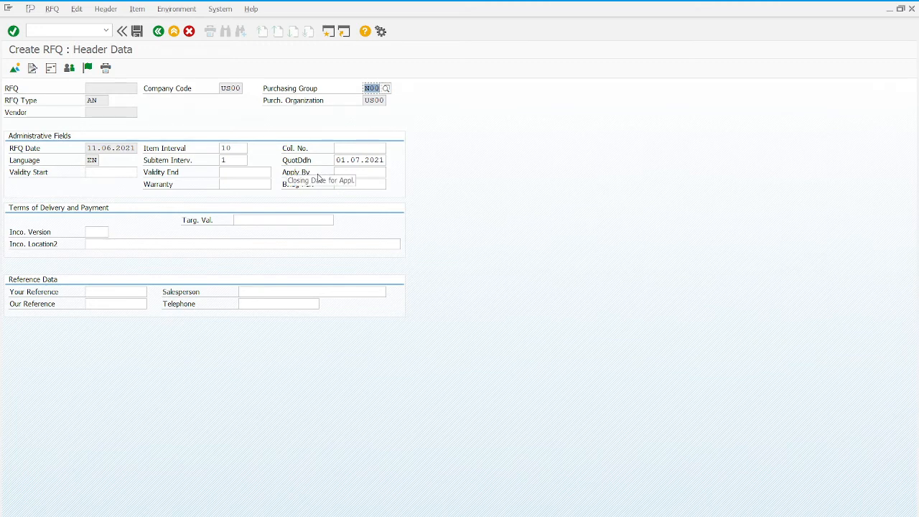
click(351, 149)
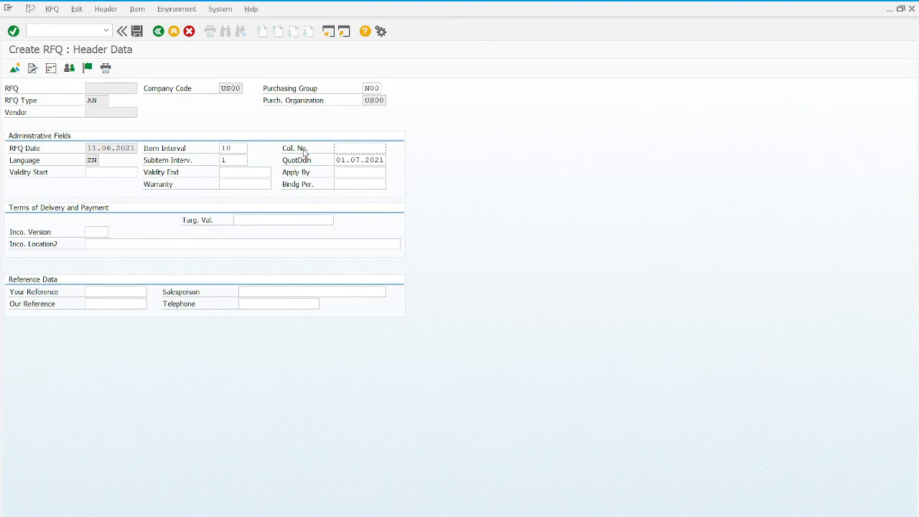
text(RF)
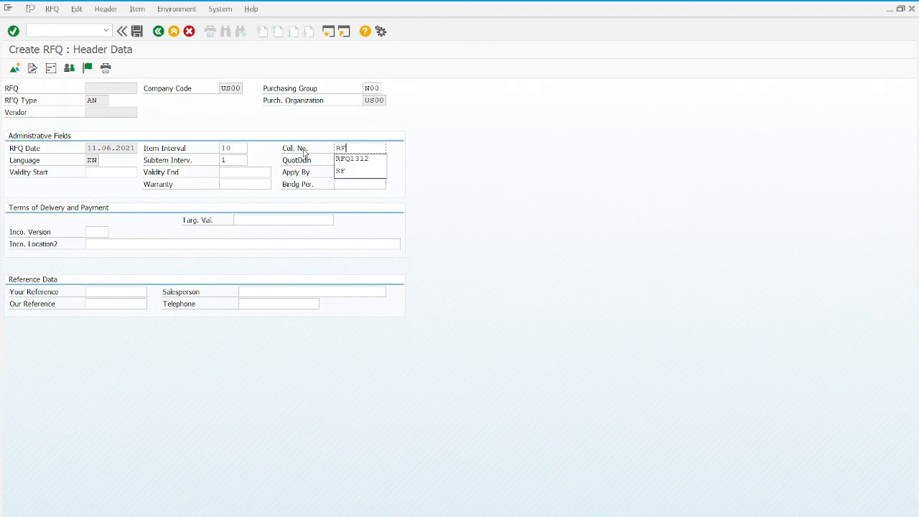
text(Q1100)
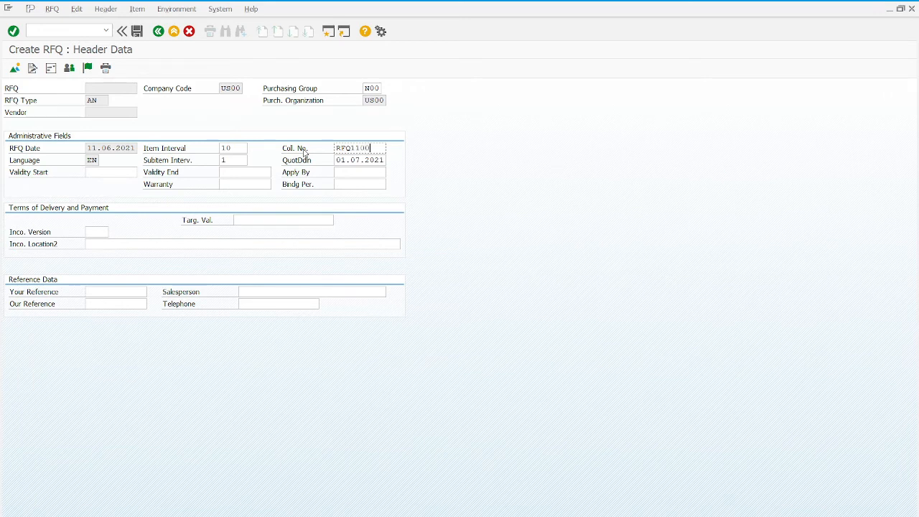
text(5)
click(21, 70)
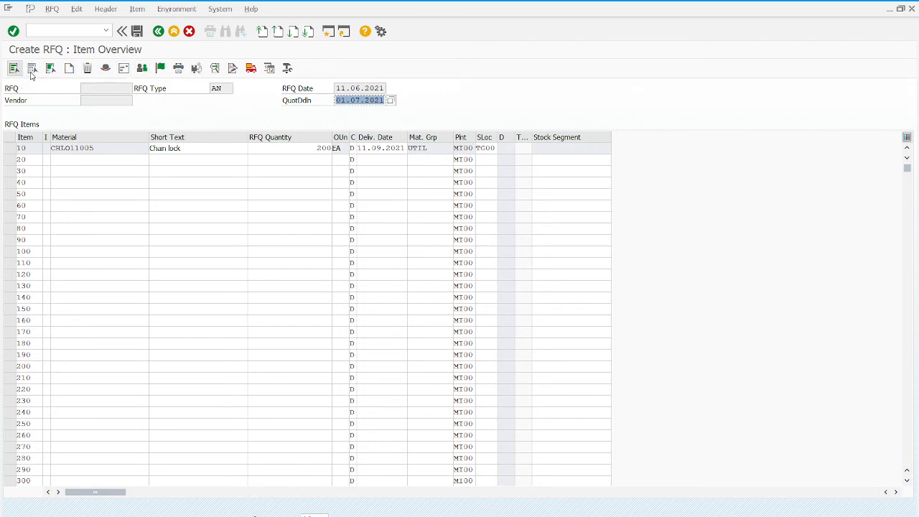
Assign Mid-West Supply as the RFQ's vendor by finding it with search term 1005, and load its supplier address.
click(124, 68)
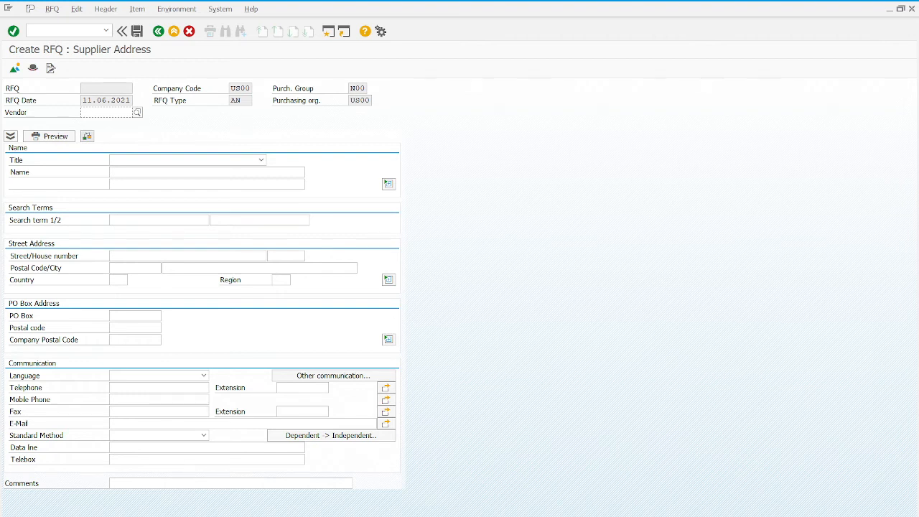
click(136, 113)
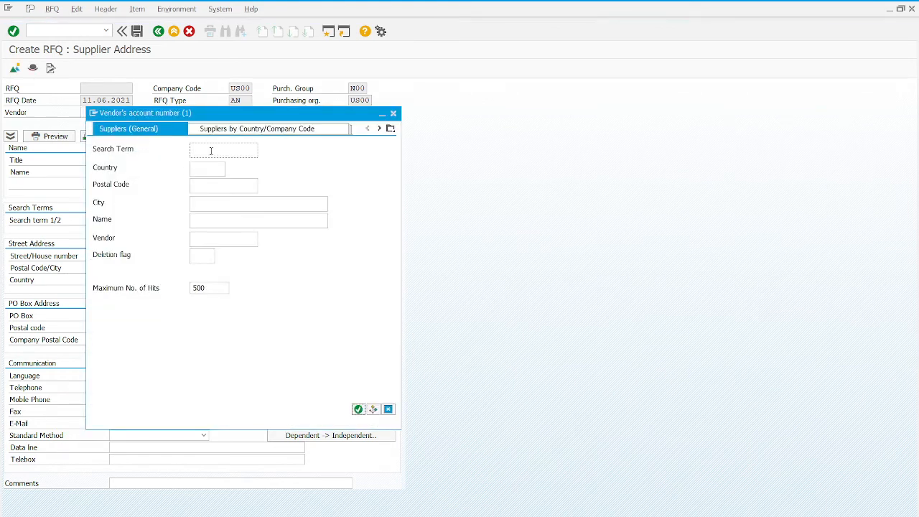
text(1005)
key(Return)
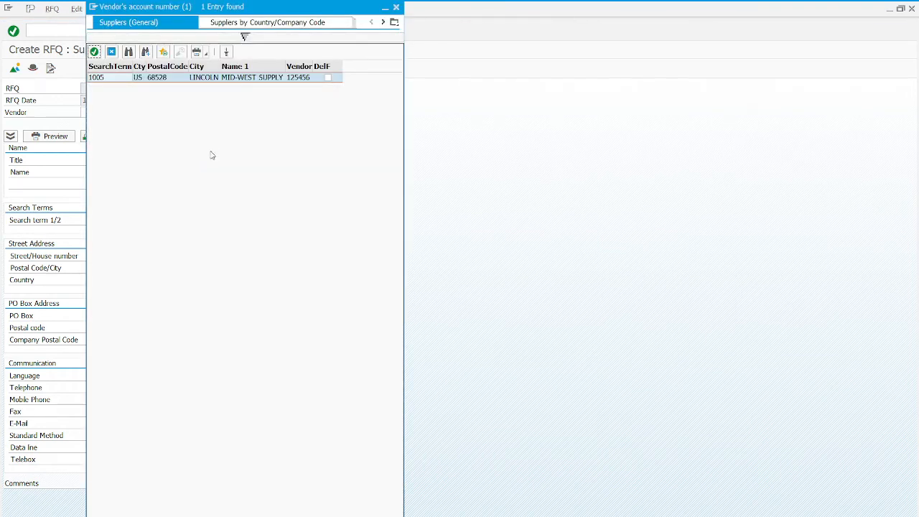
click(225, 77)
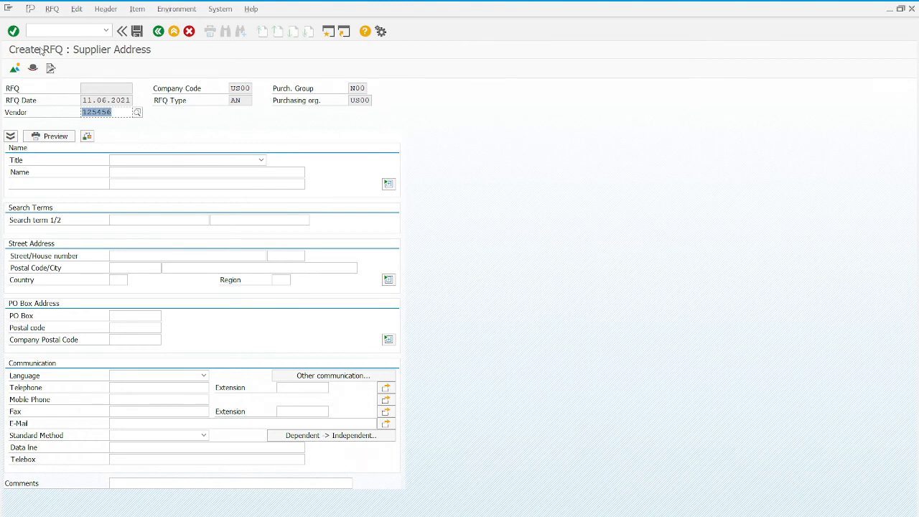
click(13, 31)
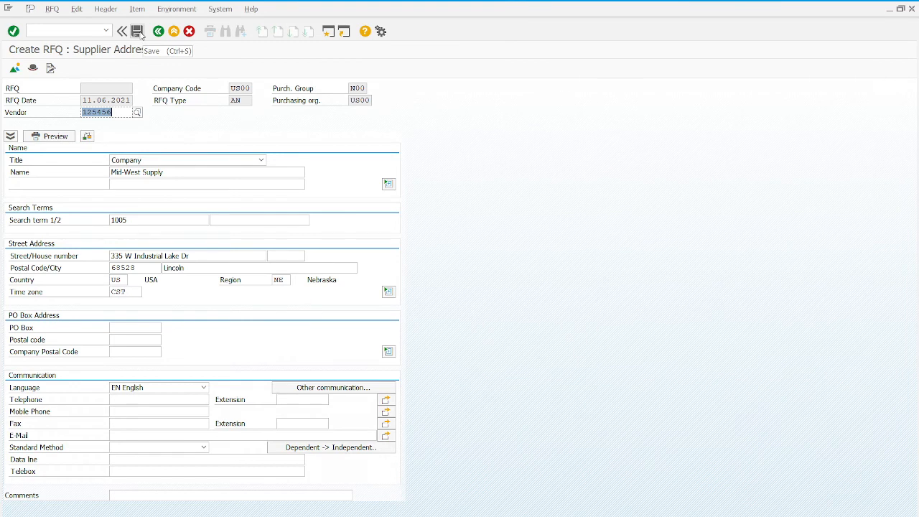
Save the request for quotation for Mid-West Supply and acknowledge its creation.
click(138, 32)
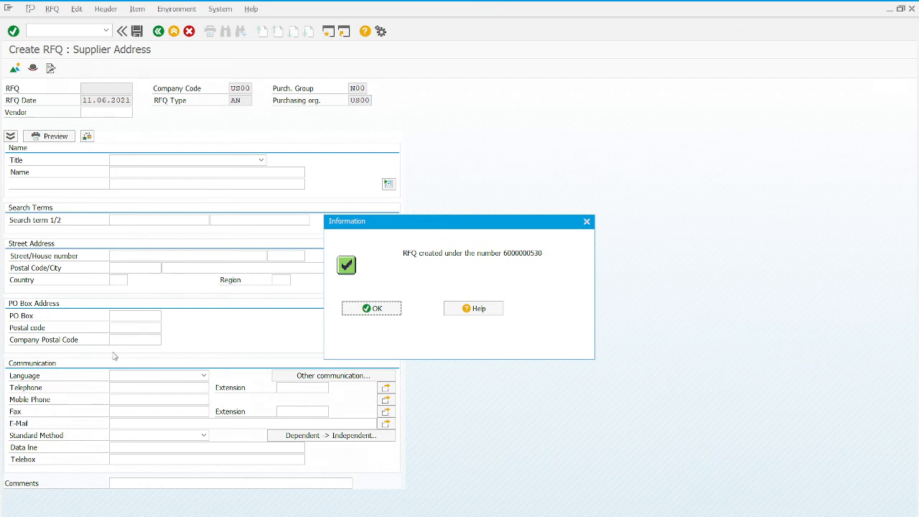
click(361, 310)
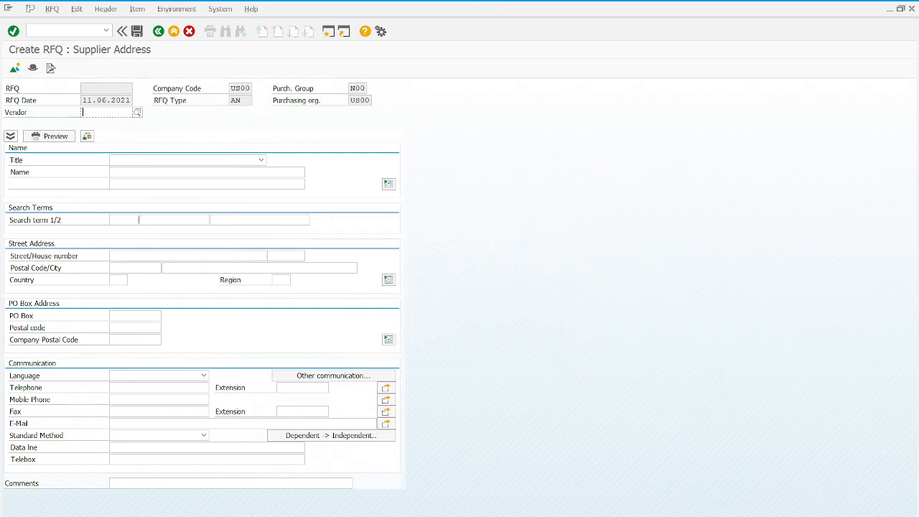
Search the supplier list for the next RFQ's vendor using search term 005.
click(138, 112)
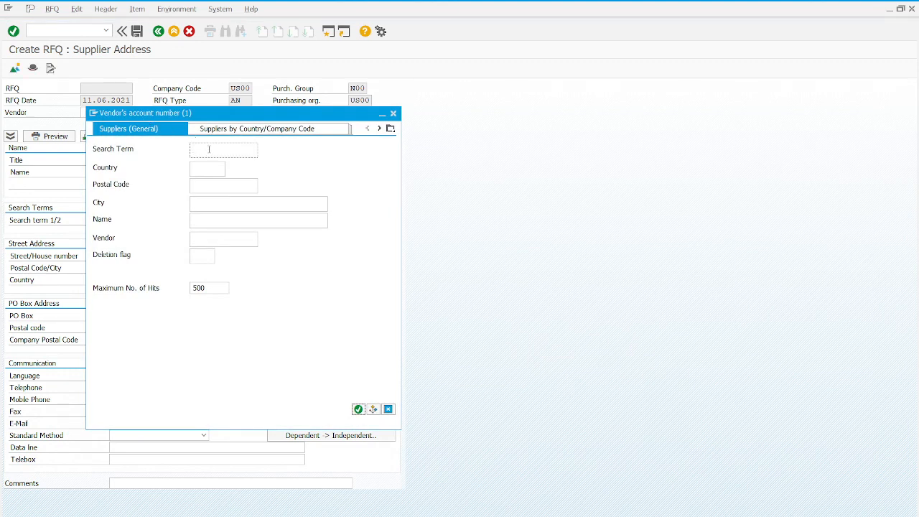
text(1)
text(000)
key(Return)
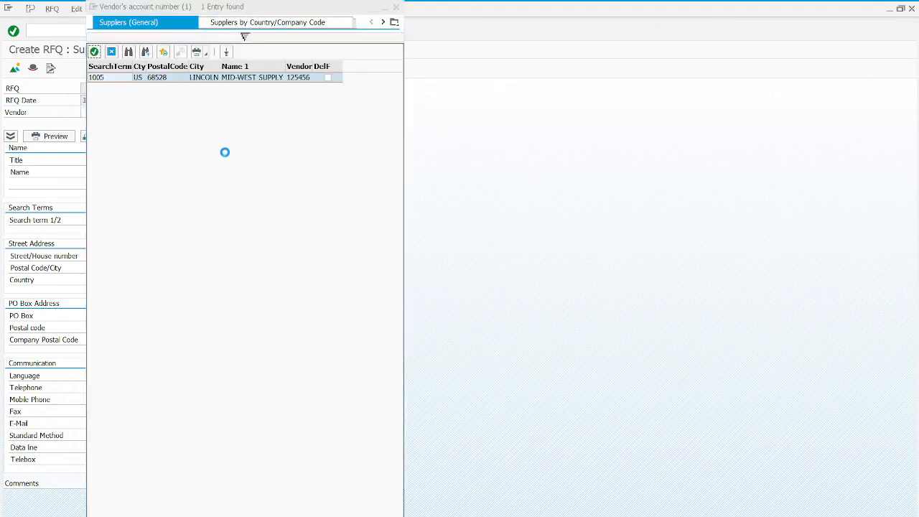
click(230, 37)
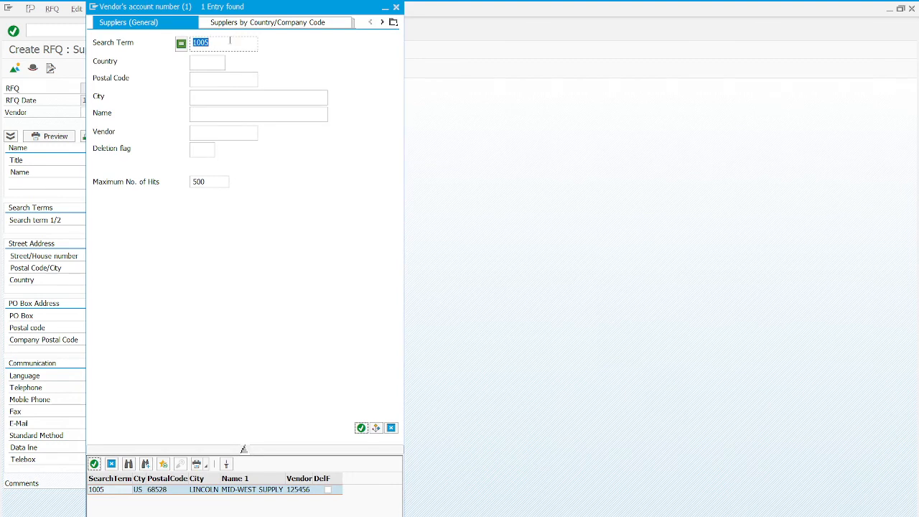
key(Home)
key(Delete)
key(Return)
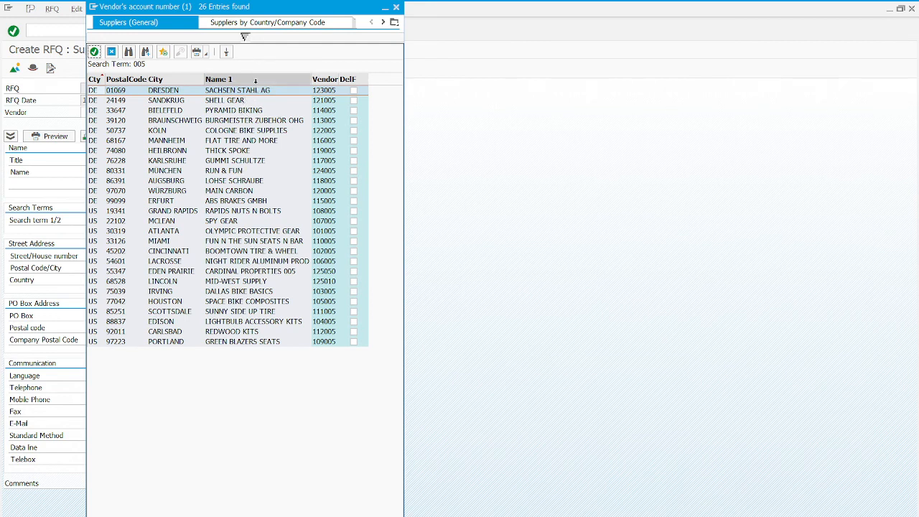
Sort the found suppliers by name, assign Dallas Bike Basics as vendor with its address, and save the RFQ.
click(255, 80)
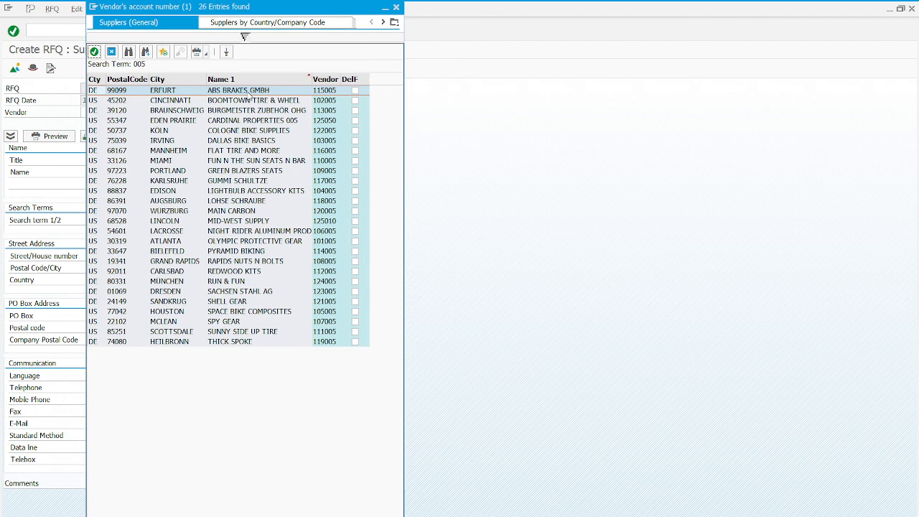
click(243, 141)
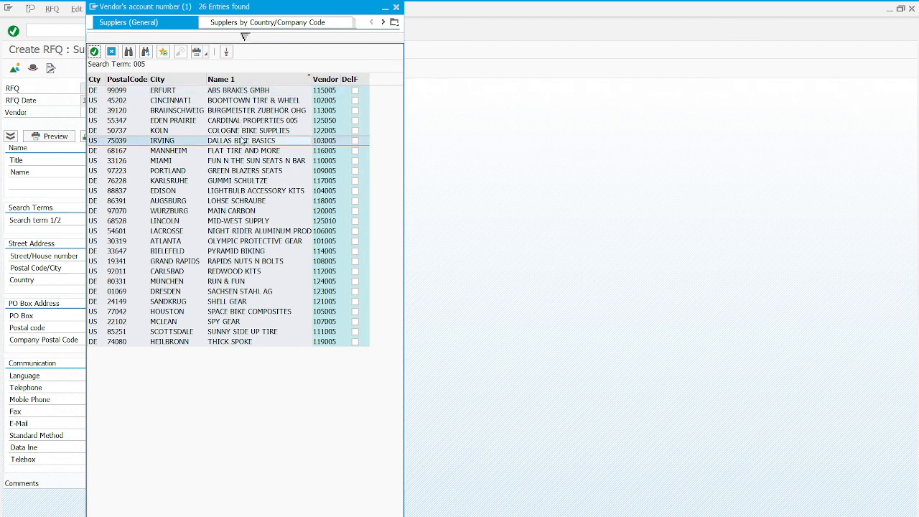
double_click(242, 142)
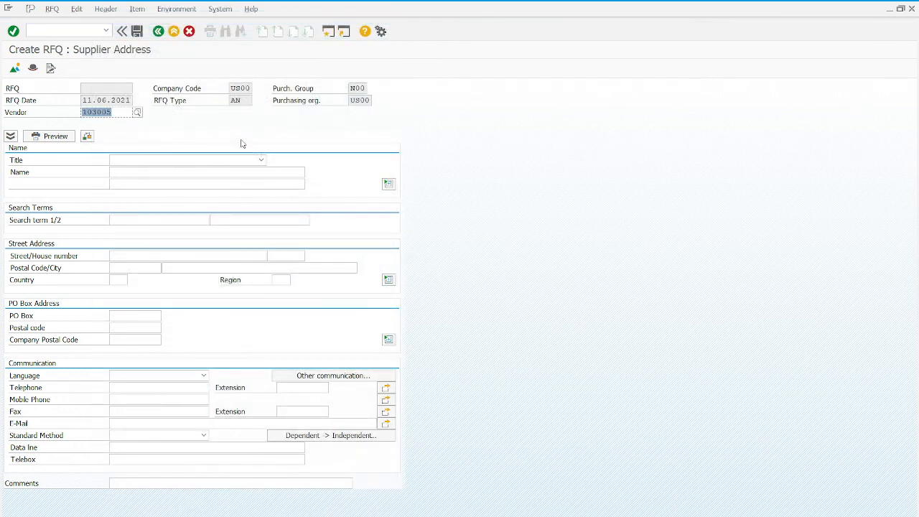
click(13, 31)
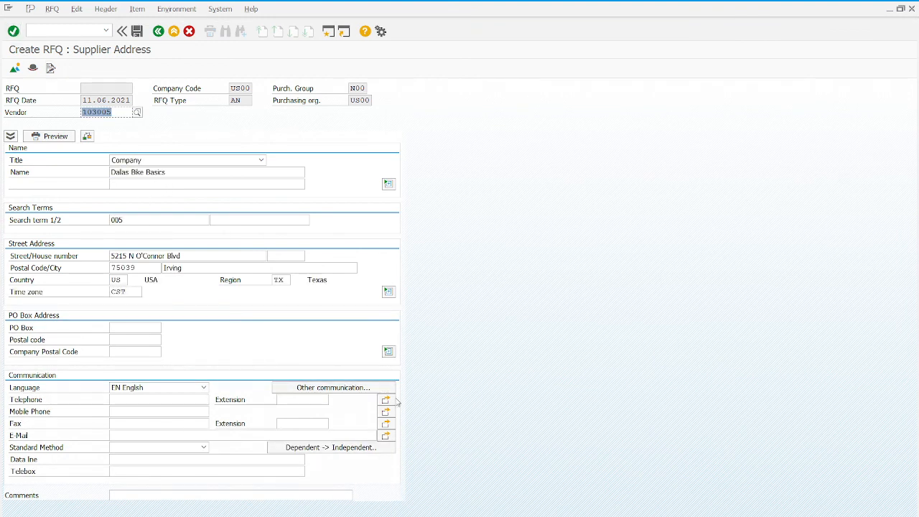
click(136, 32)
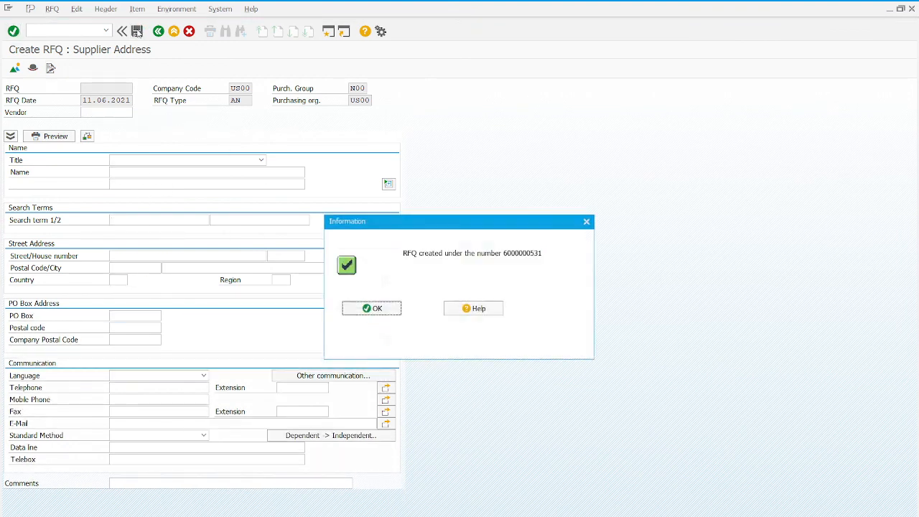
click(372, 311)
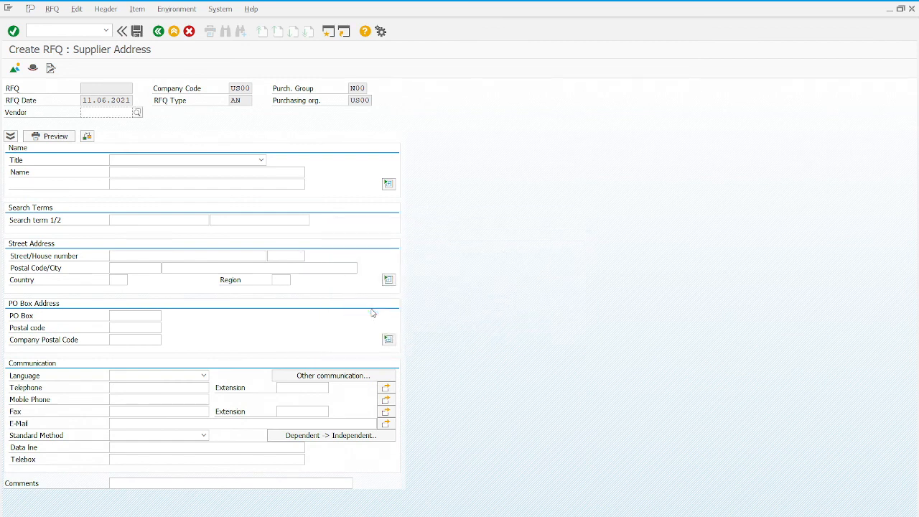
Assign Spy Gear as the next vendor by finding it with search term 005, load its address and save the RFQ.
click(137, 112)
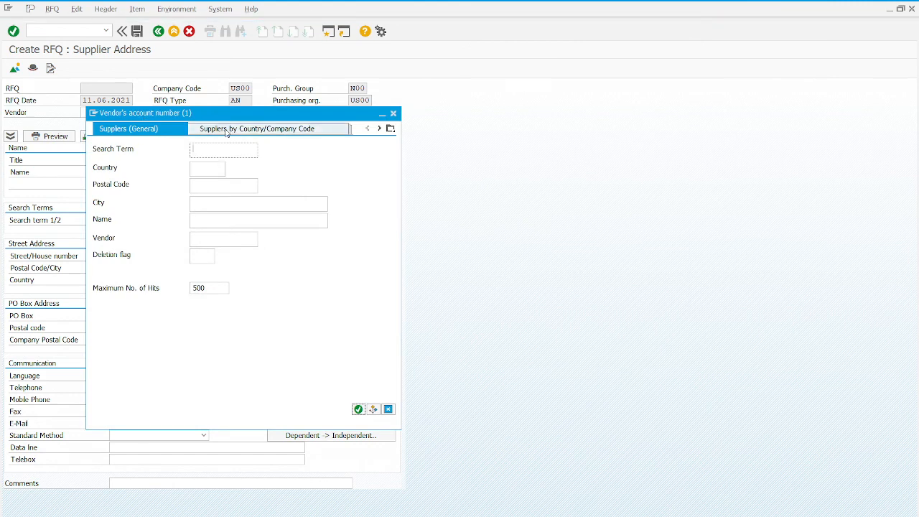
text(005)
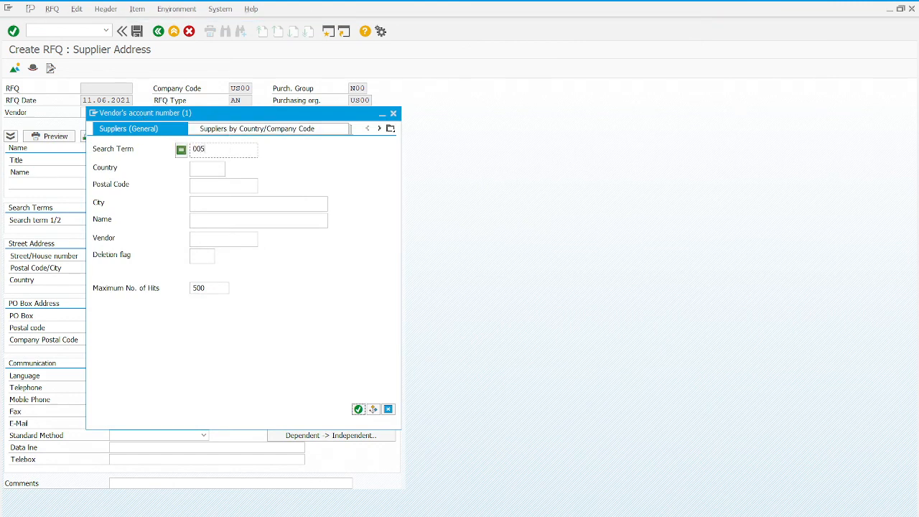
key(Return)
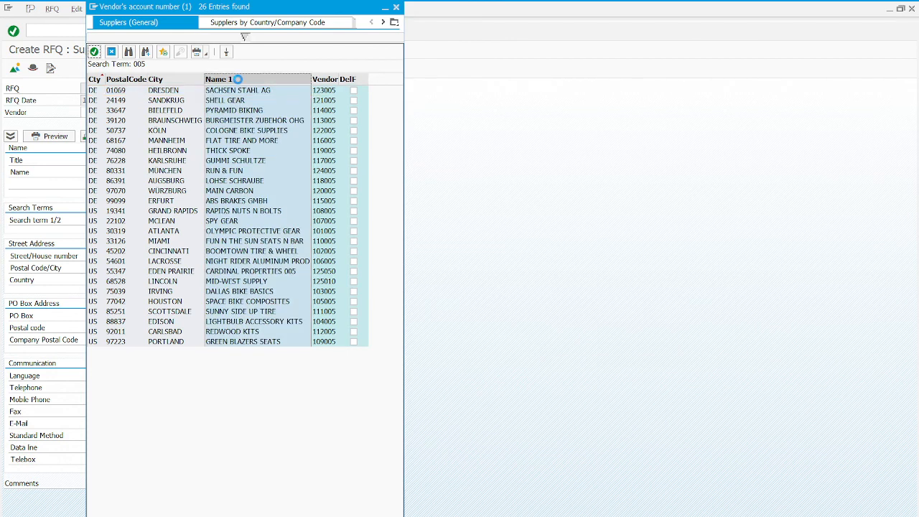
click(228, 79)
double_click(230, 321)
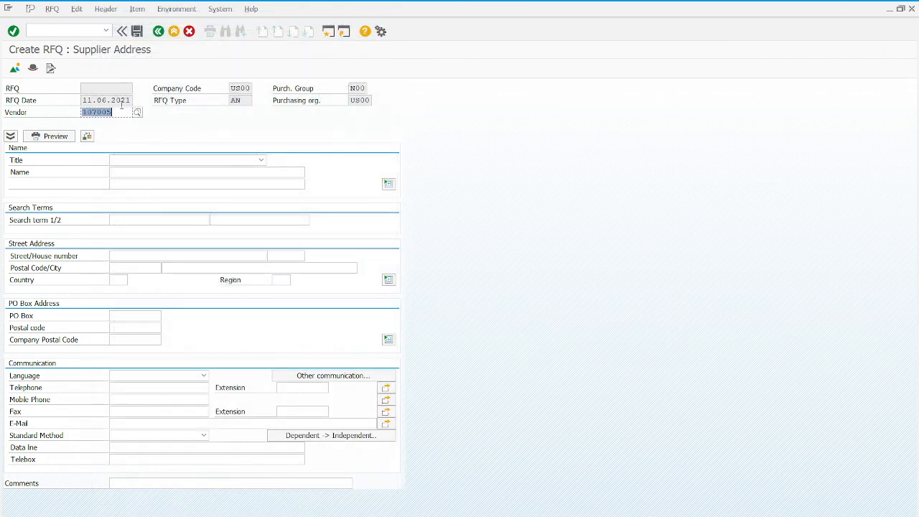
click(13, 31)
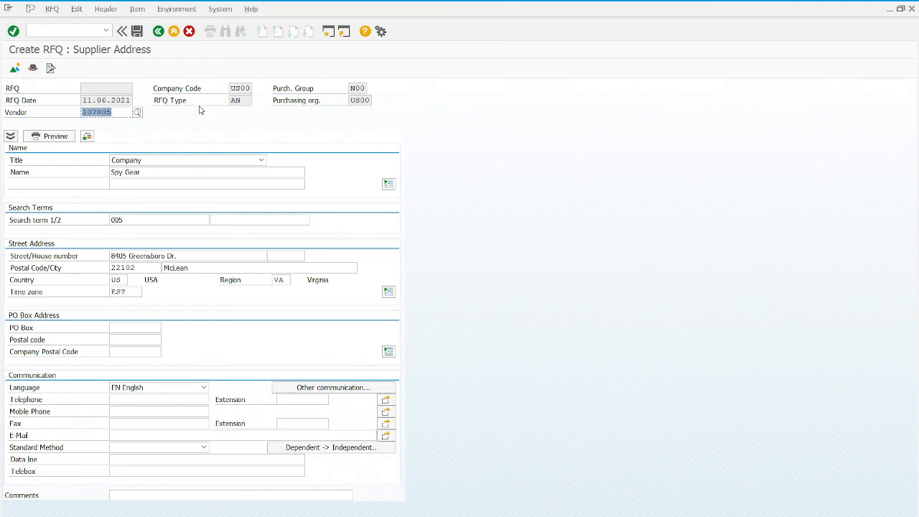
click(137, 31)
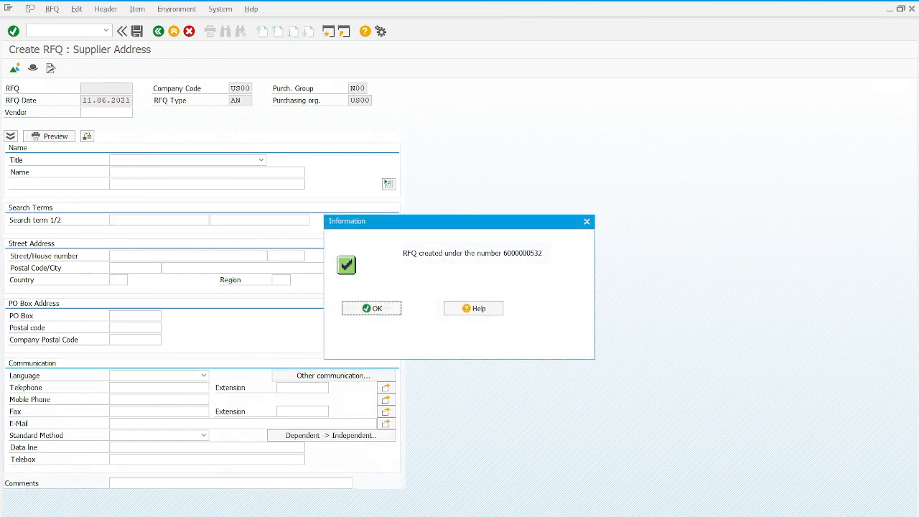
click(367, 305)
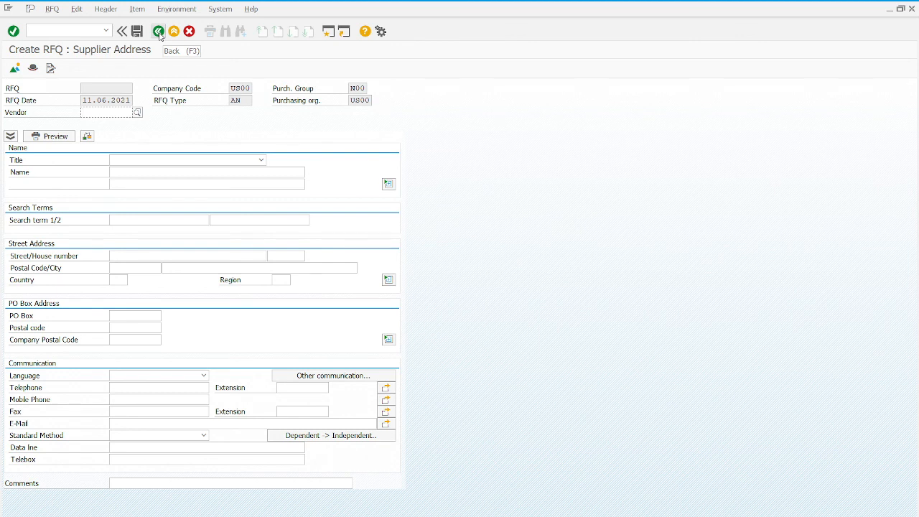
Exit the RFQ creation without entering another supplier.
click(158, 32)
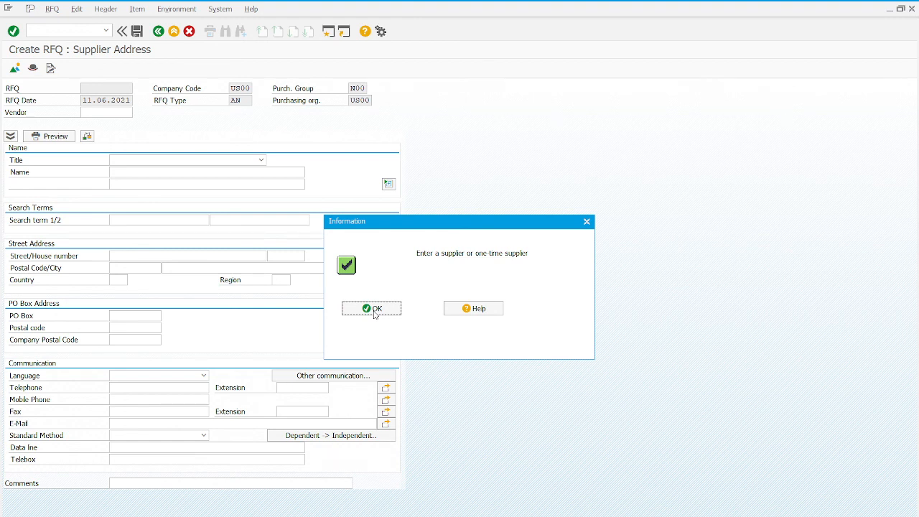
click(371, 309)
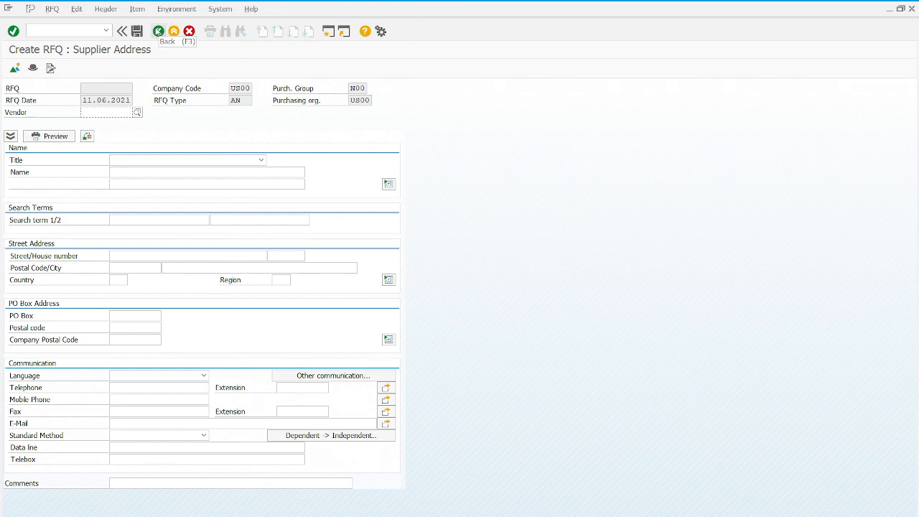
click(175, 33)
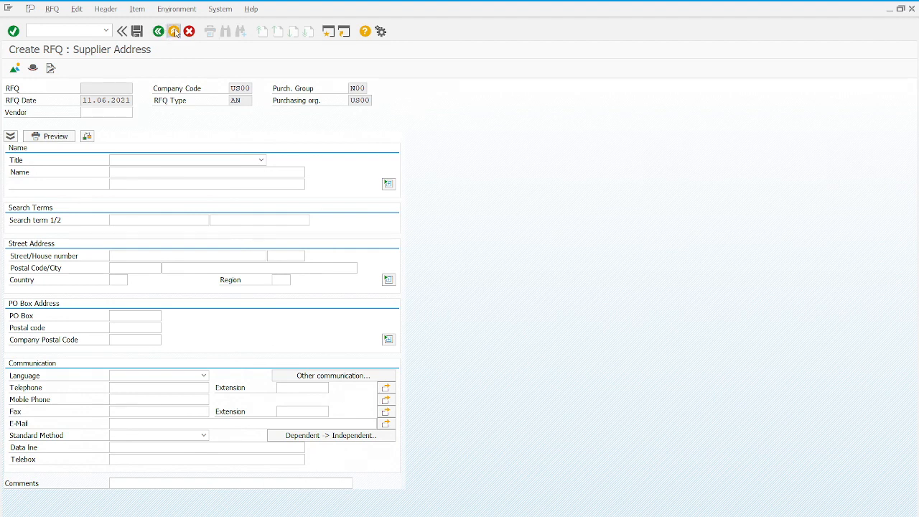